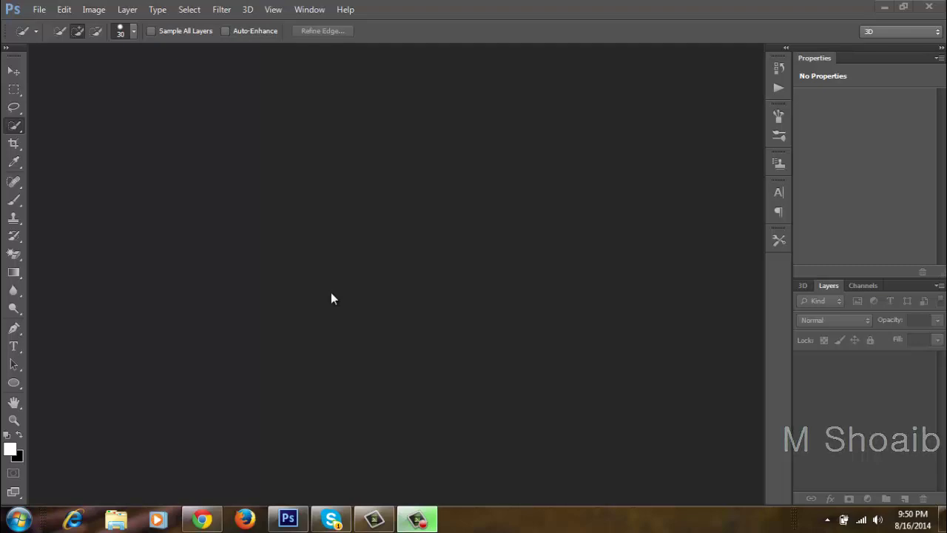
- Bring the empty Photoshop CS6 window to the front
{"action": "left_click", "coordinate": [288, 519]}
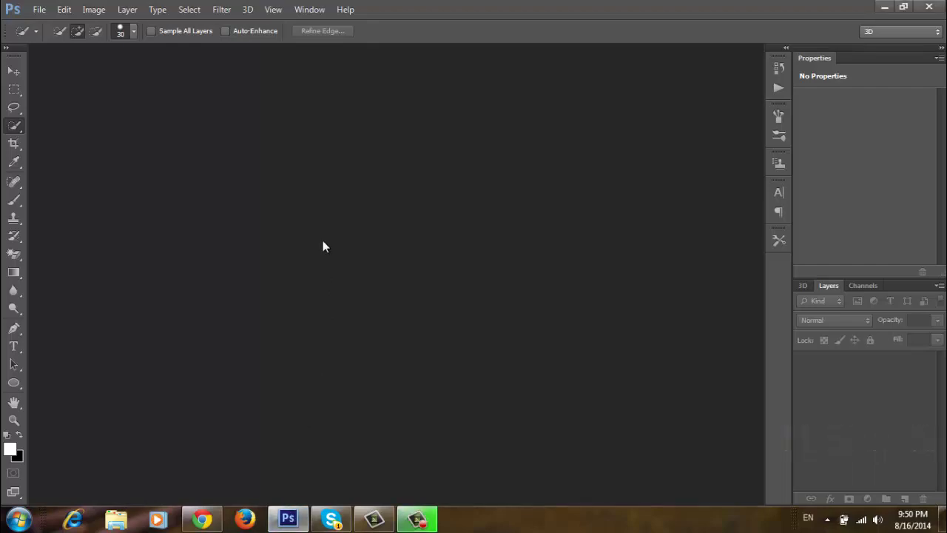
- Minimize Photoshop and open parrot-hd-wallpaper.jpg from the desktop in Photoshop CS6
{"action": "left_click", "coordinate": [884, 7]}
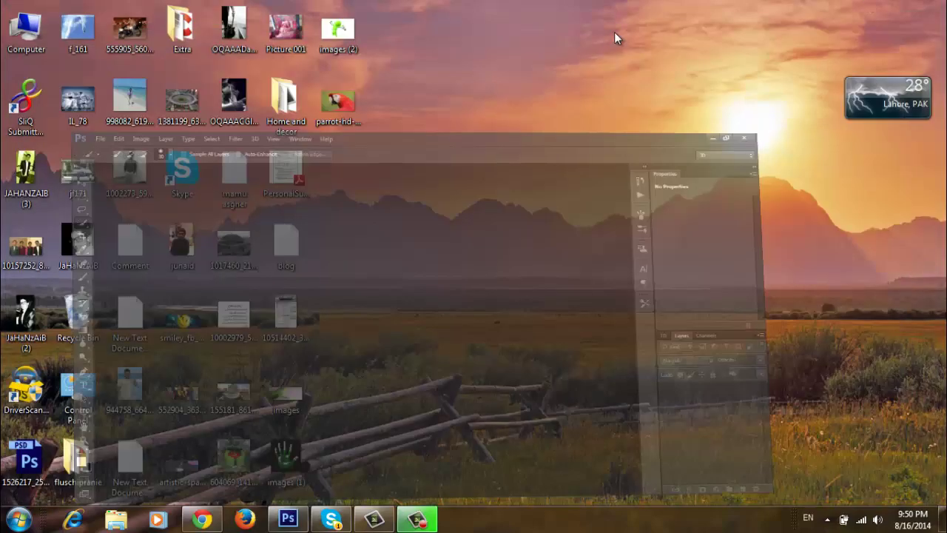
{"action": "right_click", "coordinate": [335, 100]}
{"action": "mouse_move", "coordinate": [455, 249]}
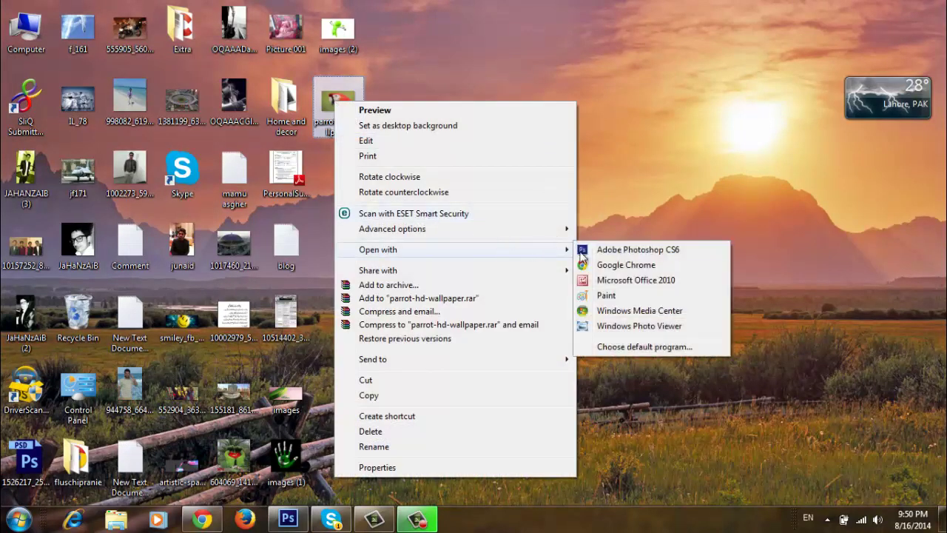
{"action": "left_click", "coordinate": [585, 251]}
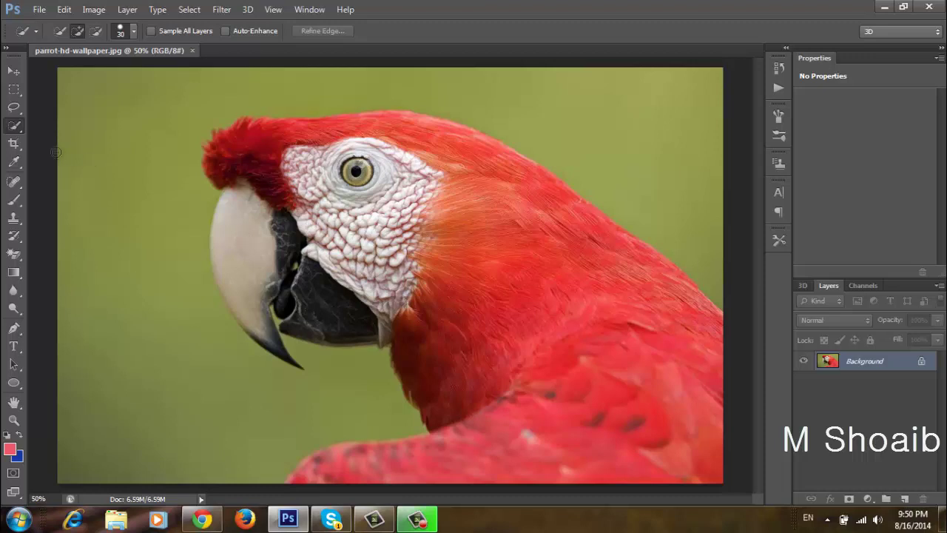
- Use the Quick Selection Tool to select a small patch of red feathers on the neck
{"action": "right_click", "coordinate": [14, 128]}
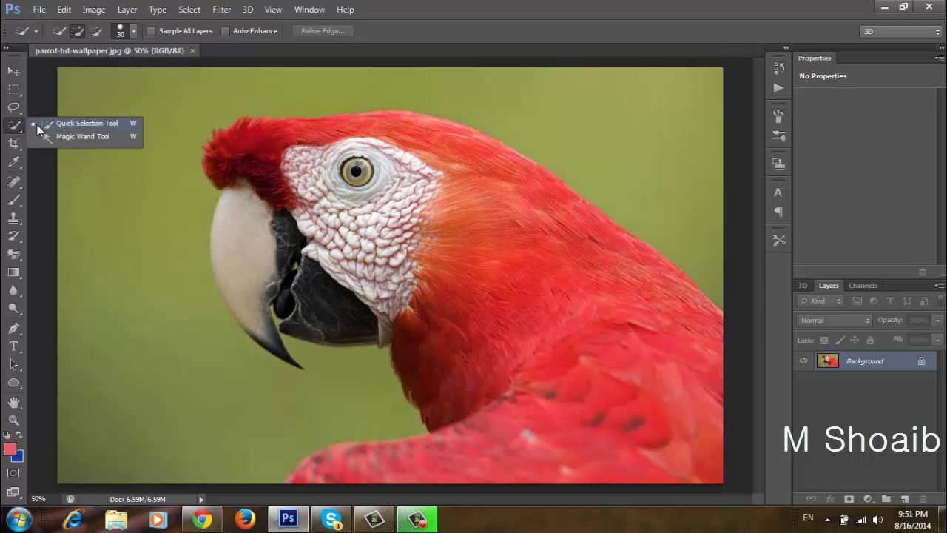
{"action": "left_click", "coordinate": [37, 124]}
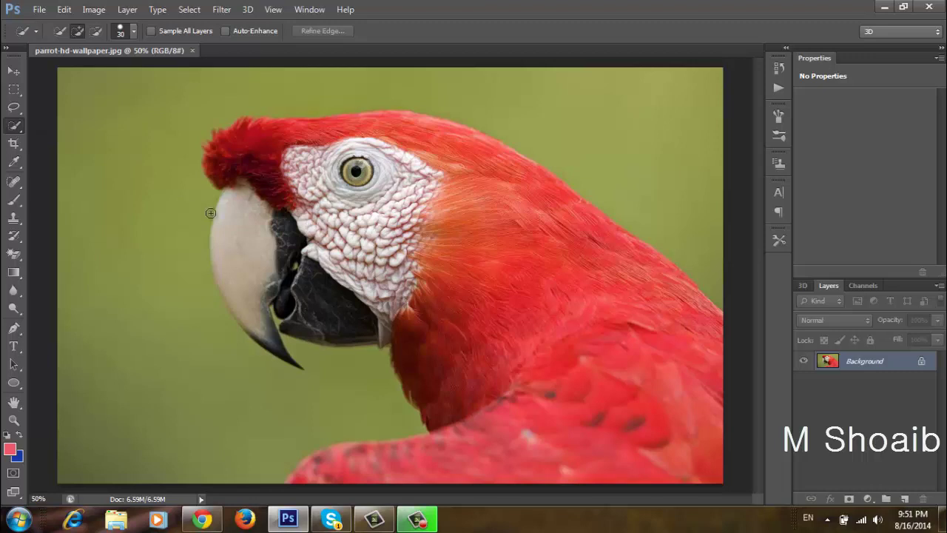
{"action": "mouse_move", "coordinate": [559, 281]}
{"action": "left_mouse_down"}
{"action": "mouse_move", "coordinate": [607, 326]}
{"action": "mouse_move", "coordinate": [645, 320]}
{"action": "left_mouse_up"}
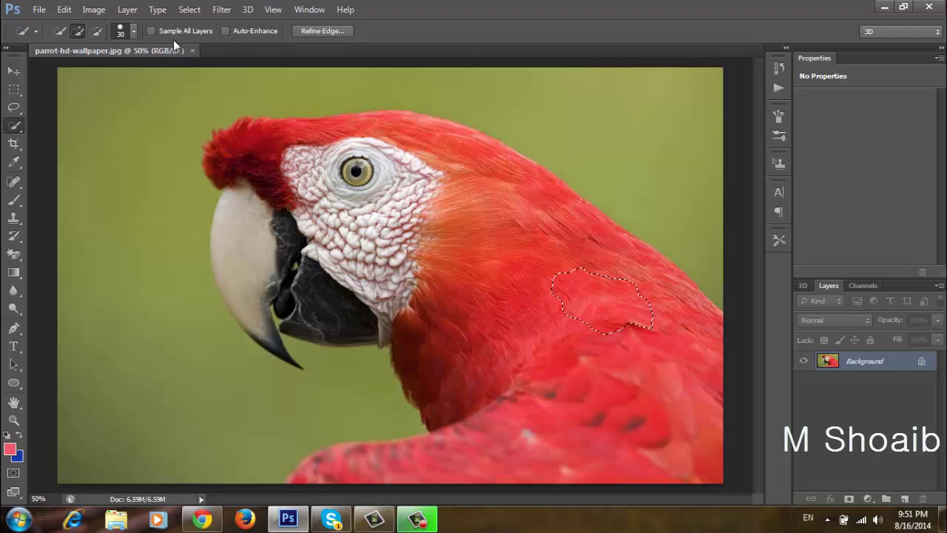
{"action": "left_click", "coordinate": [94, 10]}
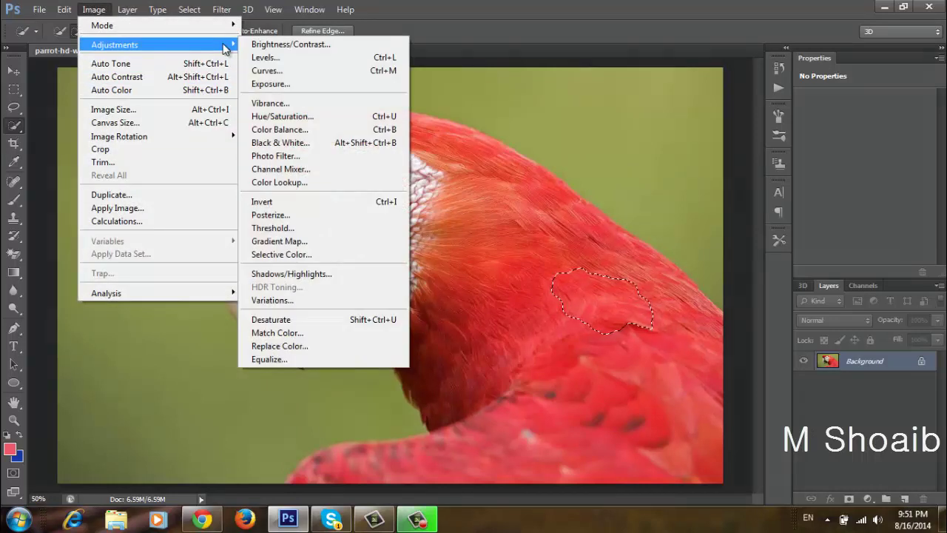
{"action": "mouse_move", "coordinate": [115, 44]}
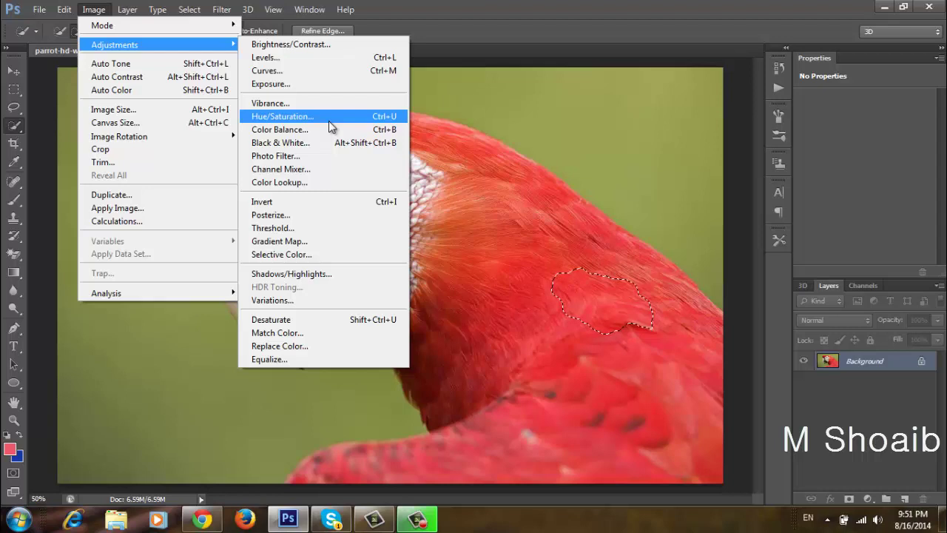
{"action": "left_click", "coordinate": [604, 331]}
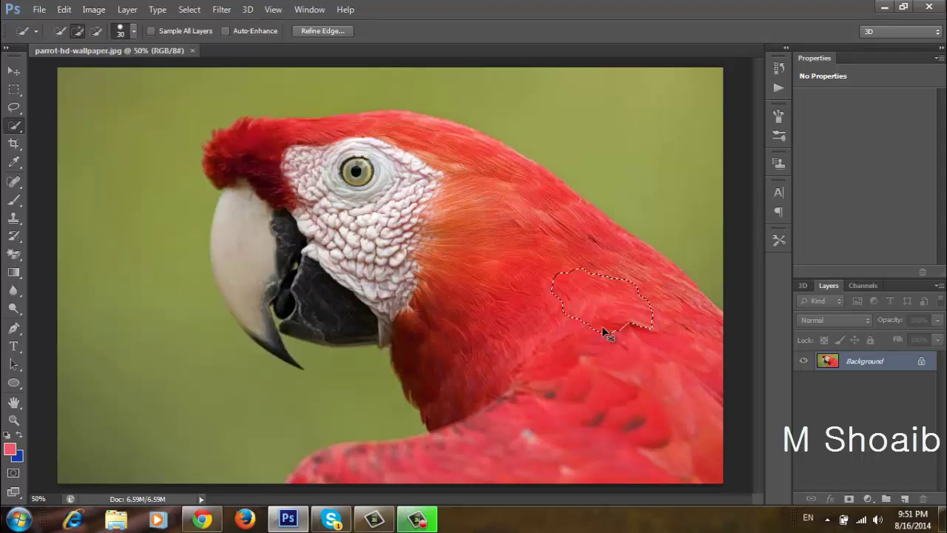
- Open Hue/Saturation beside the photo, test Preview and Colorize, then reset to zero
{"action": "key", "text": "ctrl+u"}
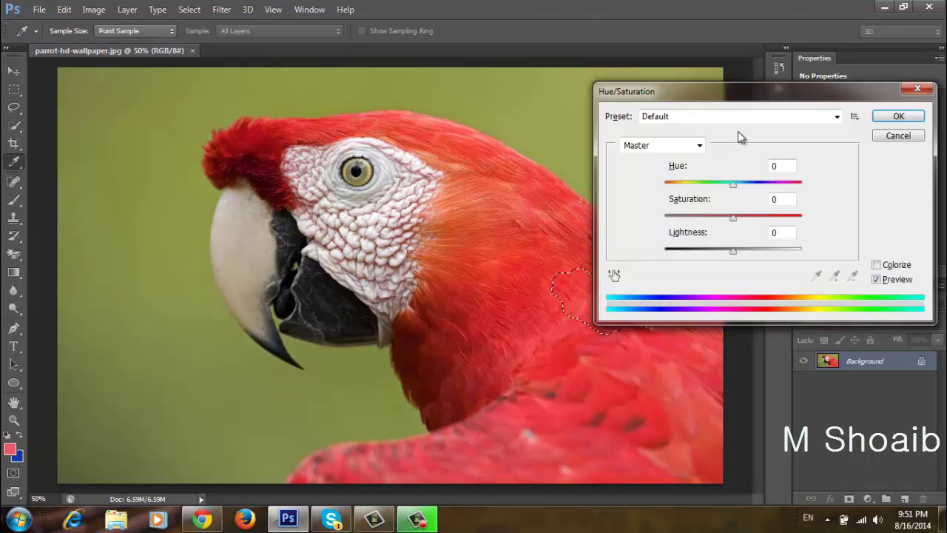
{"action": "left_click_drag", "start_coordinate": [728, 94], "coordinate": [130, 100]}
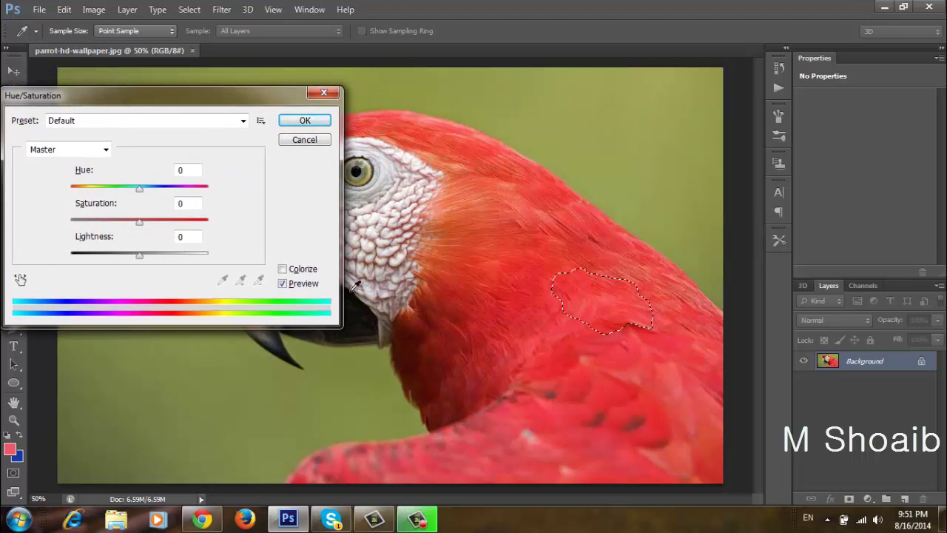
{"action": "left_click", "coordinate": [280, 284]}
{"action": "left_click", "coordinate": [282, 283]}
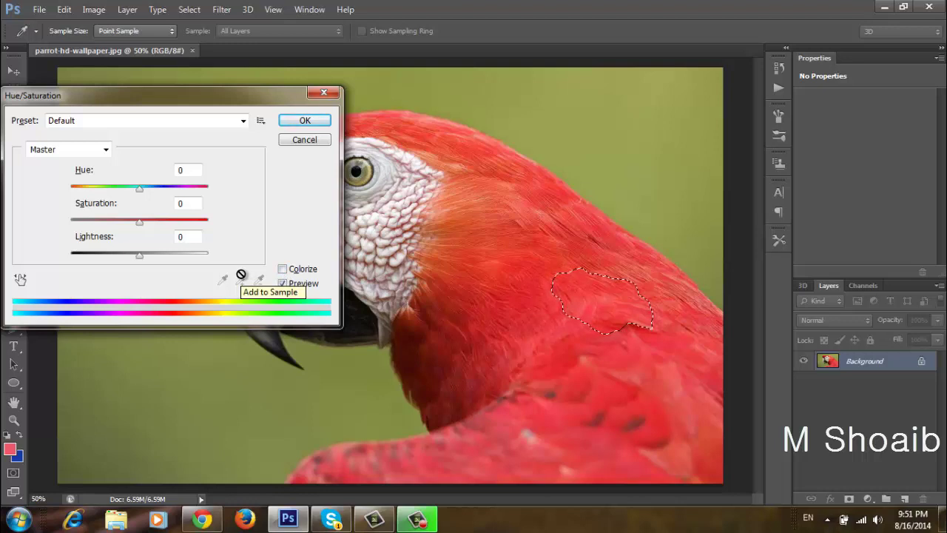
{"action": "left_click", "coordinate": [282, 270]}
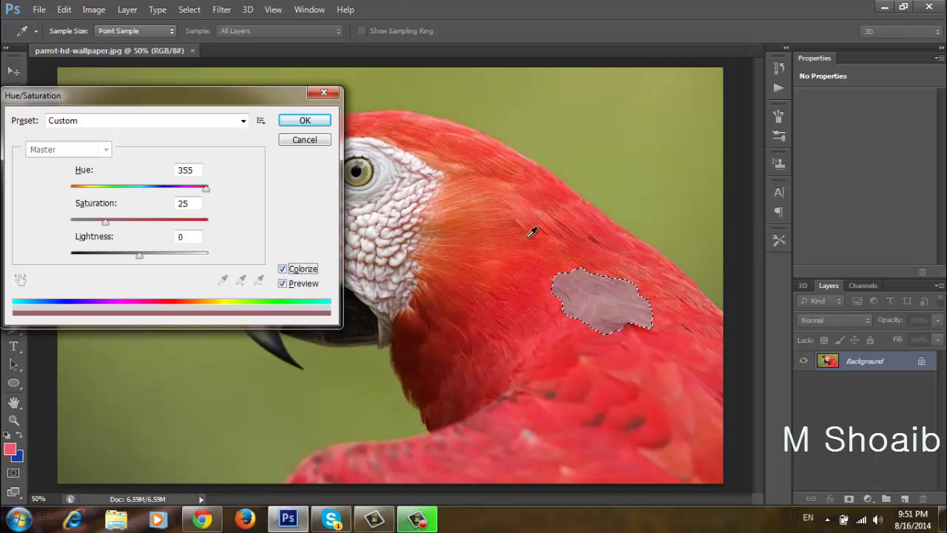
{"action": "left_click", "coordinate": [191, 171]}
{"action": "left_click_drag", "start_coordinate": [205, 187], "coordinate": [204, 188]}
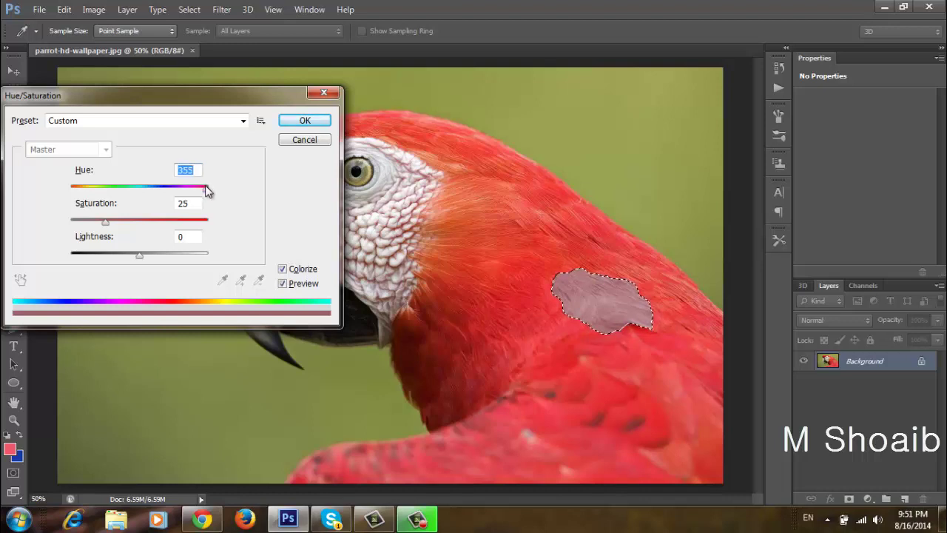
{"action": "left_click", "coordinate": [283, 272]}
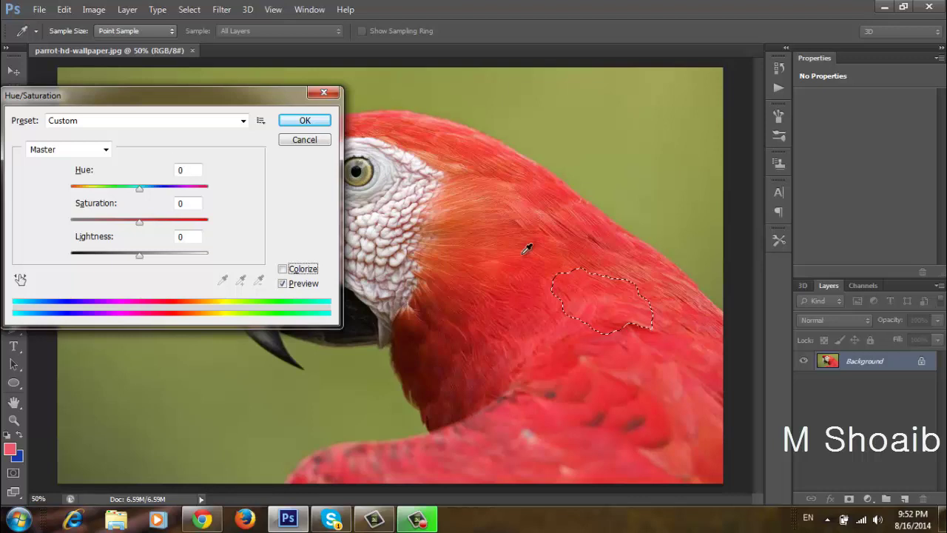
- Trial green and blue Colorize tints via Hue, Saturation and Lightness, then turn Colorize off
{"action": "left_click", "coordinate": [282, 269]}
{"action": "mouse_move", "coordinate": [205, 189]}
{"action": "left_mouse_down"}
{"action": "mouse_move", "coordinate": [151, 190]}
{"action": "mouse_move", "coordinate": [119, 209]}
{"action": "mouse_move", "coordinate": [133, 226]}
{"action": "left_mouse_up"}
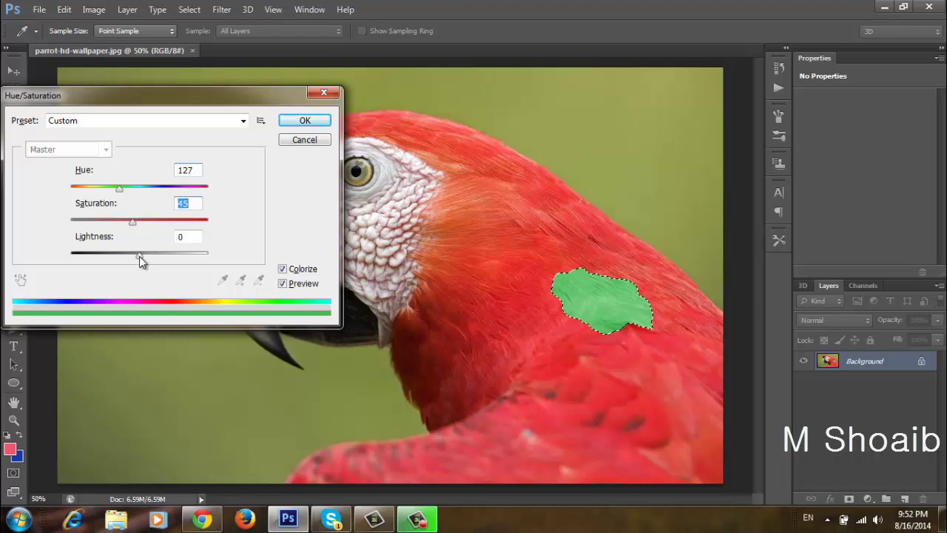
{"action": "mouse_move", "coordinate": [140, 256]}
{"action": "left_mouse_down"}
{"action": "mouse_move", "coordinate": [172, 256]}
{"action": "mouse_move", "coordinate": [120, 258]}
{"action": "left_mouse_up"}
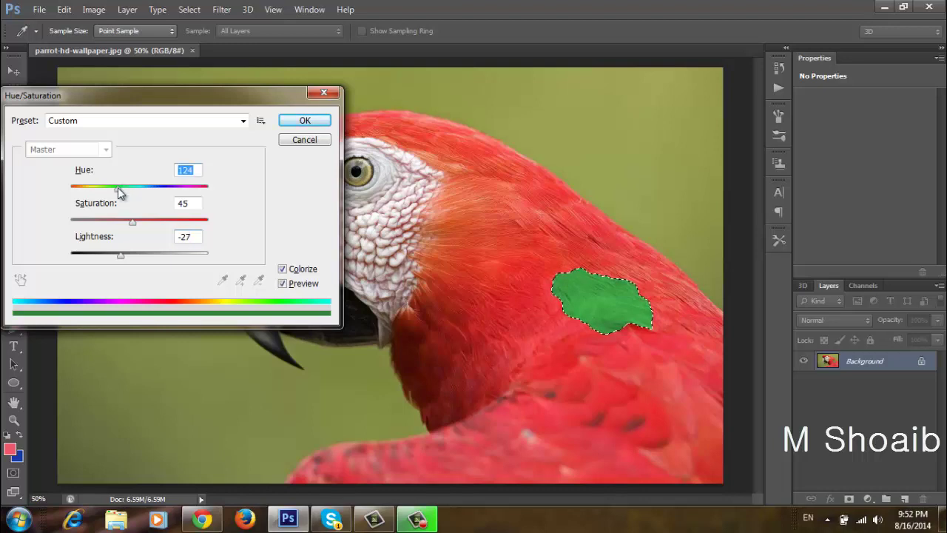
{"action": "left_click_drag", "start_coordinate": [119, 191], "coordinate": [158, 188]}
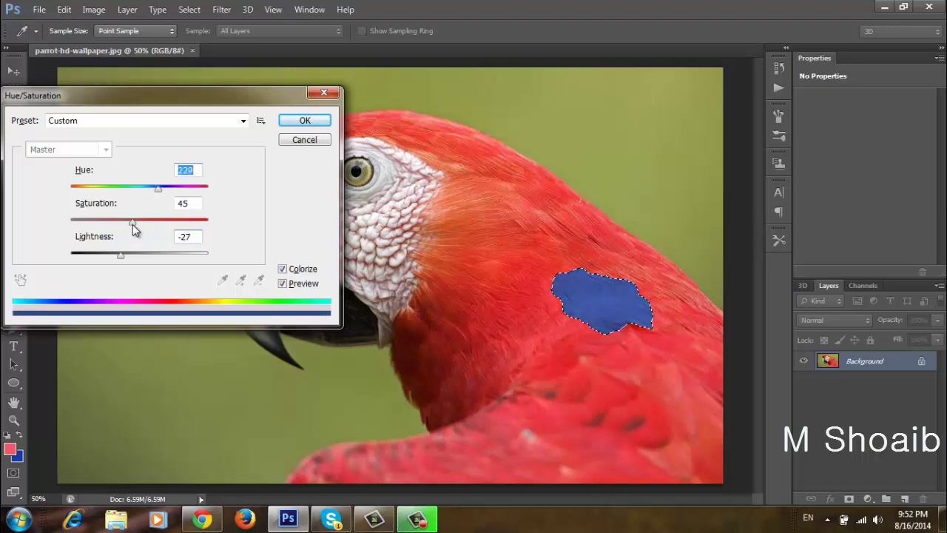
{"action": "mouse_move", "coordinate": [133, 226]}
{"action": "left_mouse_down"}
{"action": "mouse_move", "coordinate": [122, 226]}
{"action": "mouse_move", "coordinate": [158, 226]}
{"action": "mouse_move", "coordinate": [113, 232]}
{"action": "mouse_move", "coordinate": [138, 254]}
{"action": "mouse_move", "coordinate": [174, 256]}
{"action": "mouse_move", "coordinate": [121, 256]}
{"action": "mouse_move", "coordinate": [133, 256]}
{"action": "left_mouse_up"}
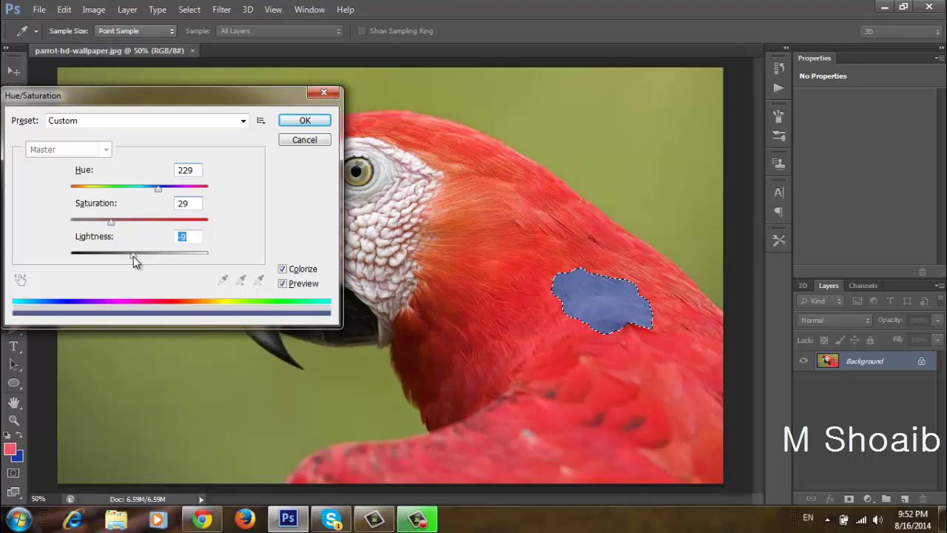
{"action": "left_click", "coordinate": [282, 269]}
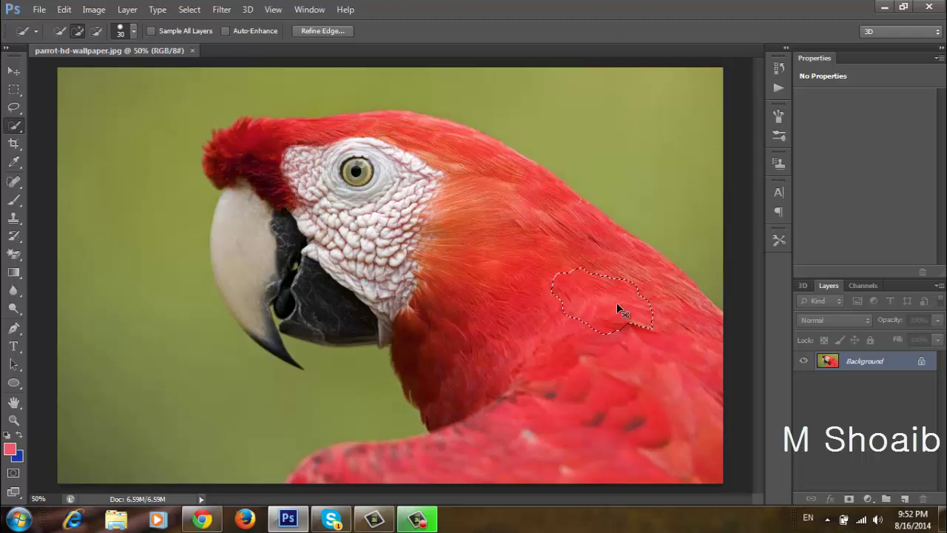
- Deselect, then Quick Select the red neck, body, crown and forehead feathers
{"action": "key", "text": "ctrl+d"}
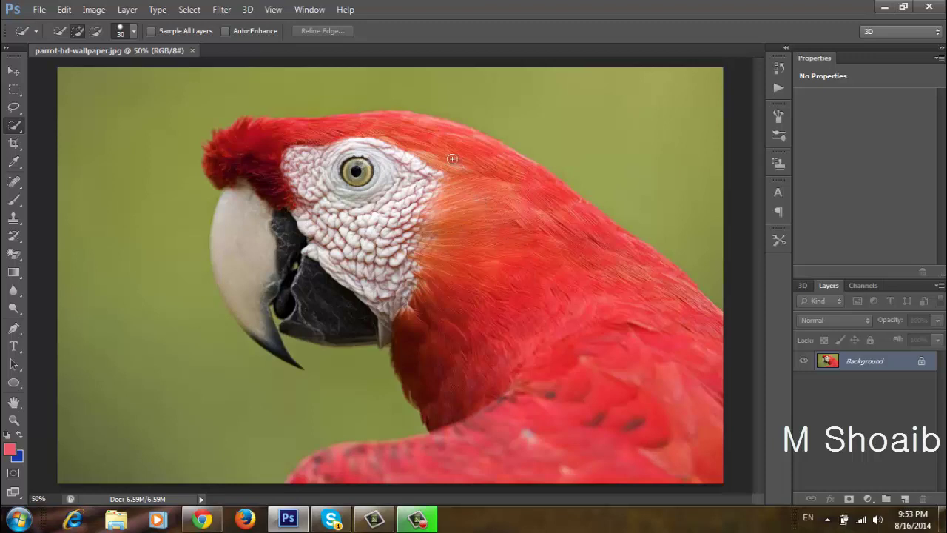
{"action": "mouse_move", "coordinate": [452, 158]}
{"action": "left_mouse_down"}
{"action": "mouse_move", "coordinate": [620, 337]}
{"action": "mouse_move", "coordinate": [690, 380]}
{"action": "mouse_move", "coordinate": [701, 429]}
{"action": "mouse_move", "coordinate": [475, 448]}
{"action": "mouse_move", "coordinate": [426, 463]}
{"action": "mouse_move", "coordinate": [319, 460]}
{"action": "mouse_move", "coordinate": [360, 447]}
{"action": "left_mouse_up"}
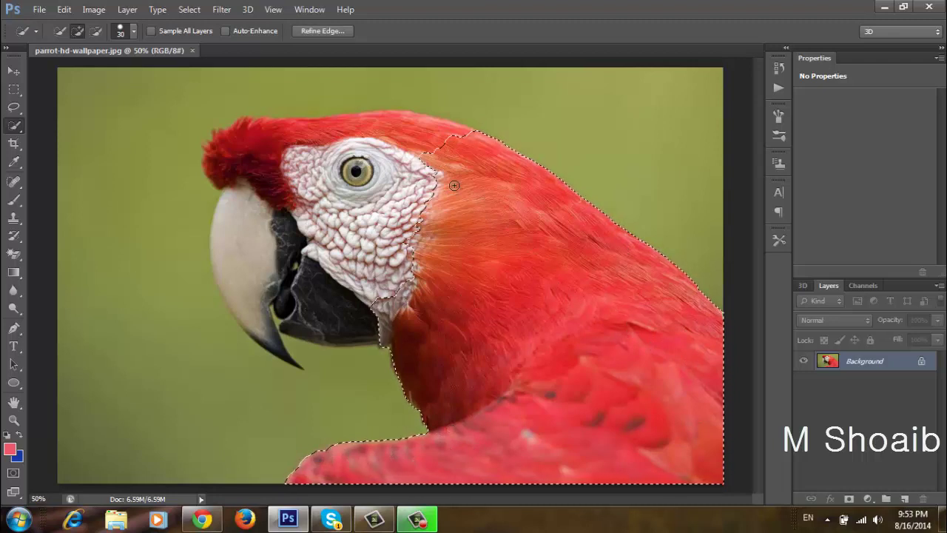
{"action": "mouse_move", "coordinate": [343, 133]}
{"action": "left_mouse_down"}
{"action": "mouse_move", "coordinate": [370, 122]}
{"action": "mouse_move", "coordinate": [266, 137]}
{"action": "mouse_move", "coordinate": [217, 167]}
{"action": "left_mouse_up"}
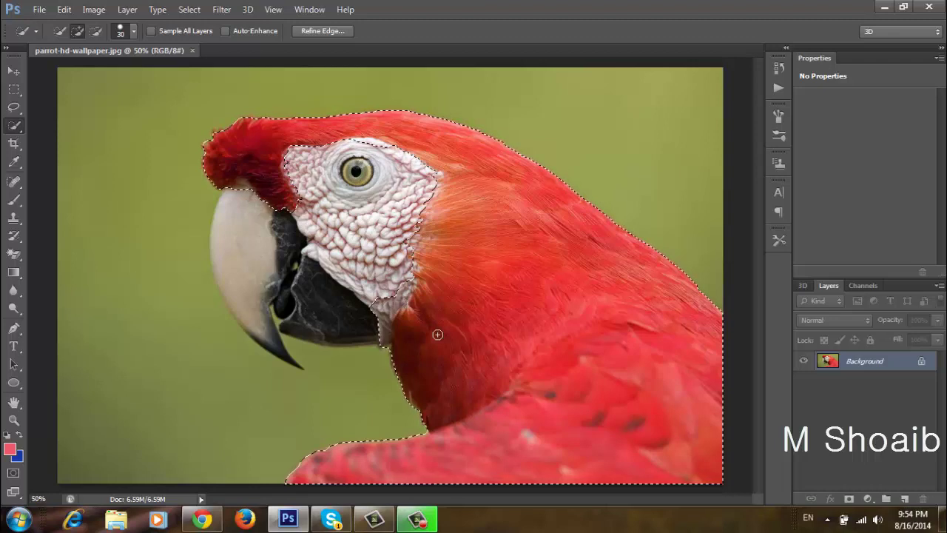
- Subtract the cheek edge of the white face patch from the selection
{"action": "key", "text": "alt"}
{"action": "key", "text": "alt"}
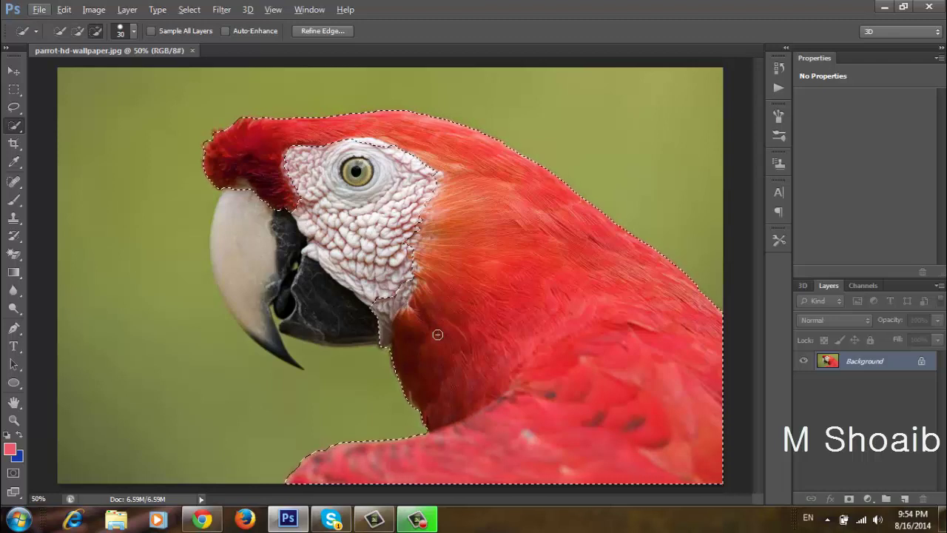
{"action": "key", "text": "alt"}
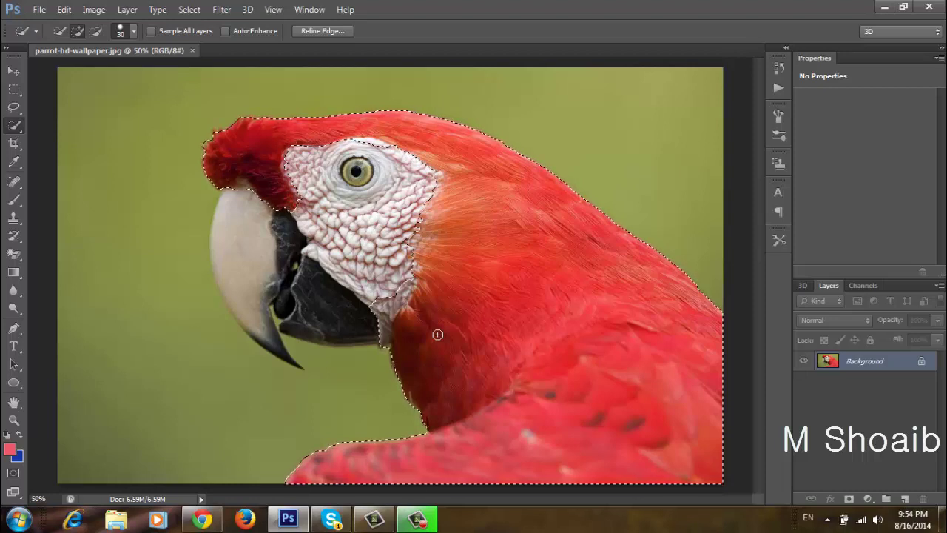
{"action": "key", "text": "alt"}
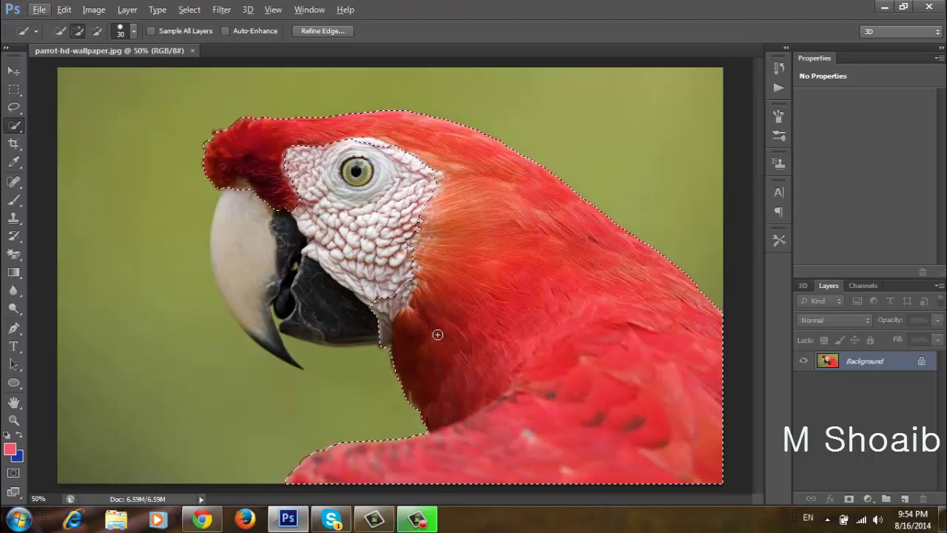
{"action": "key", "text": "alt"}
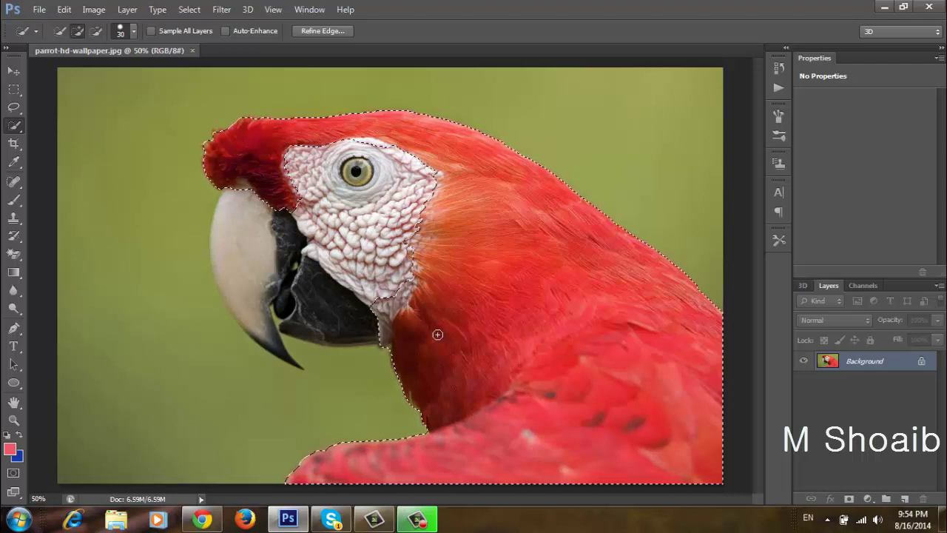
{"action": "key", "text": "alt"}
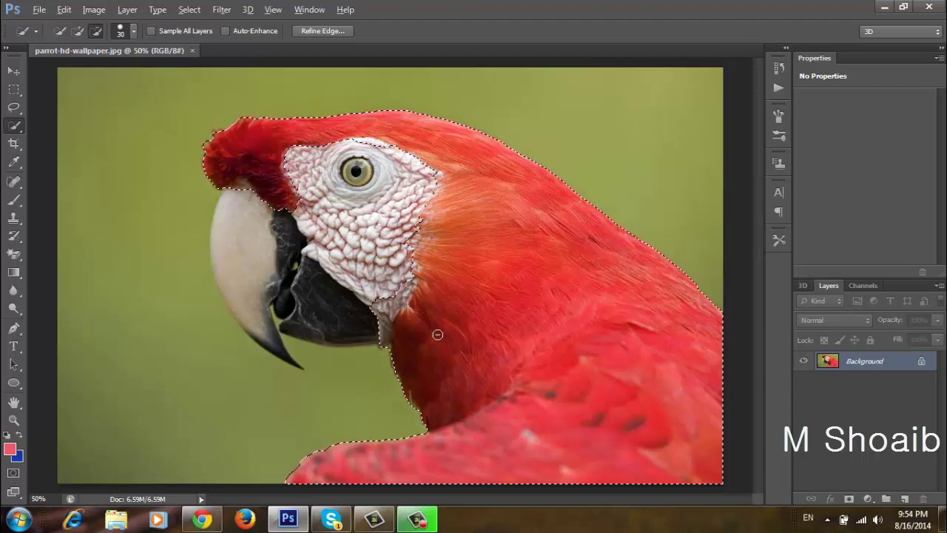
{"action": "key", "text": "alt"}
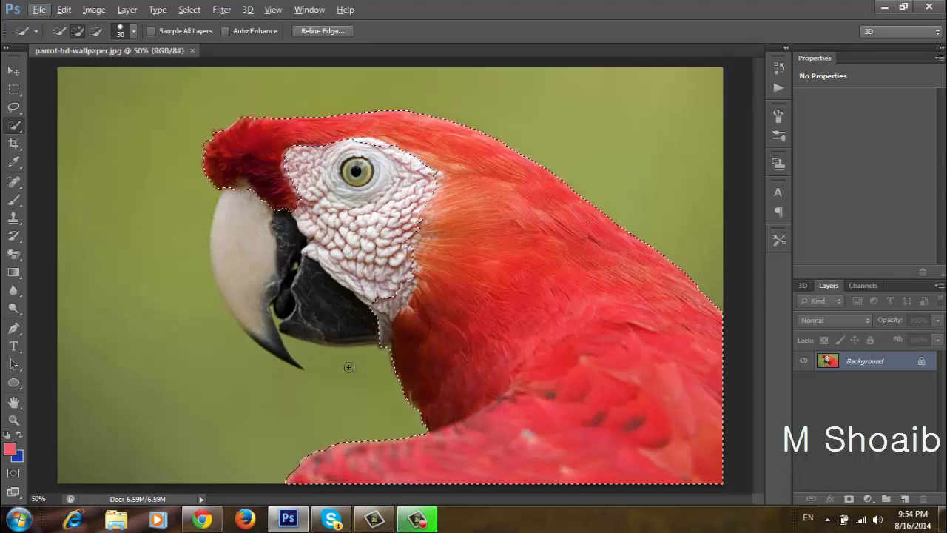
{"action": "key", "text": "alt"}
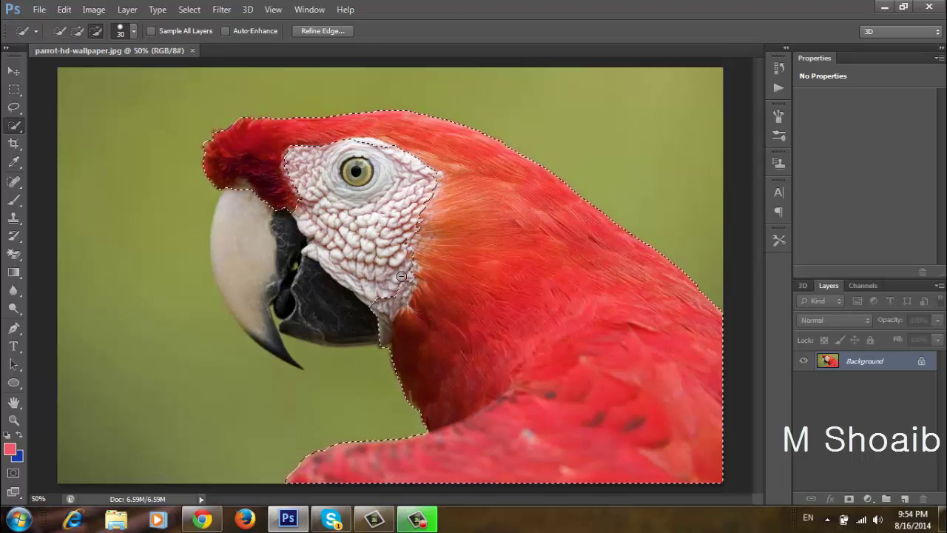
{"action": "left_click_drag", "start_coordinate": [401, 276], "coordinate": [401, 304]}
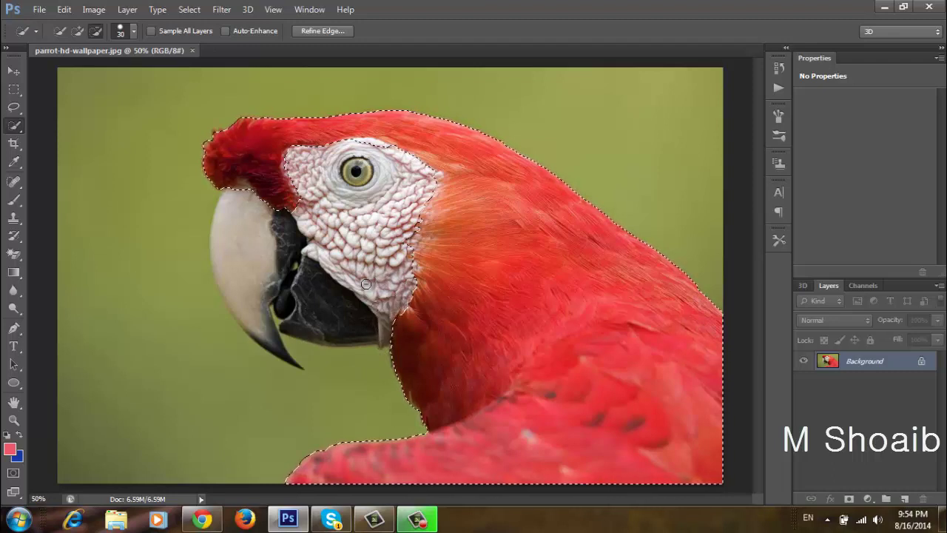
- Subtract the white face patch's top edge from the selection
{"action": "key", "text": "alt"}
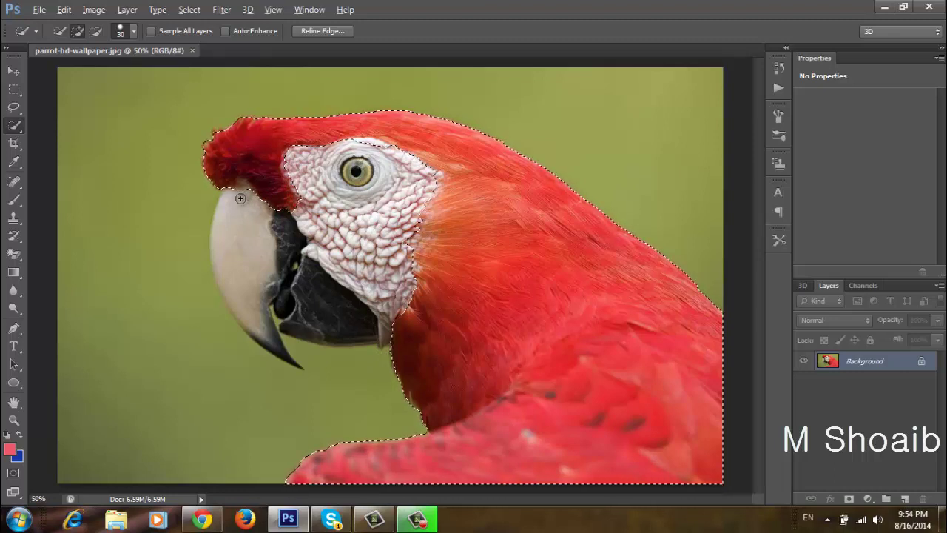
{"action": "key", "text": "alt"}
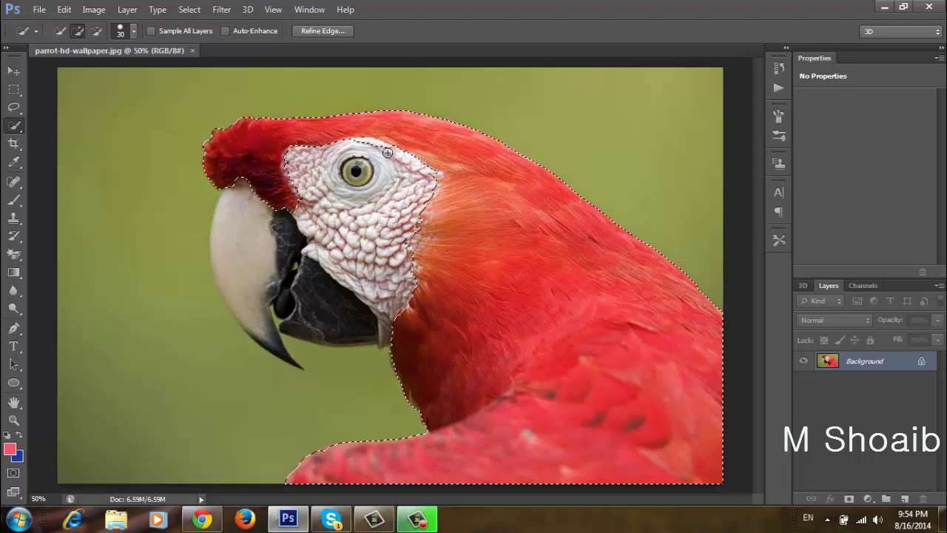
{"action": "key", "text": "alt"}
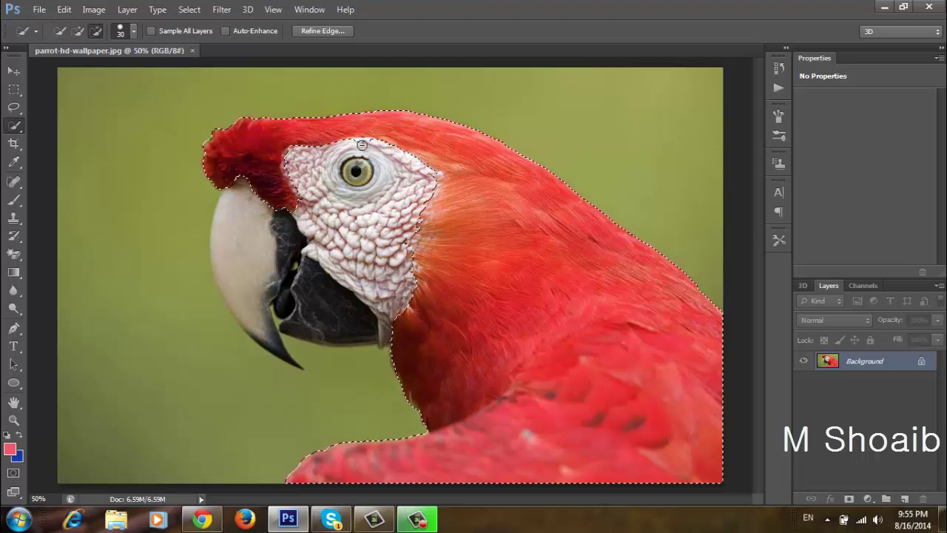
{"action": "left_click_drag", "start_coordinate": [362, 145], "coordinate": [316, 148]}
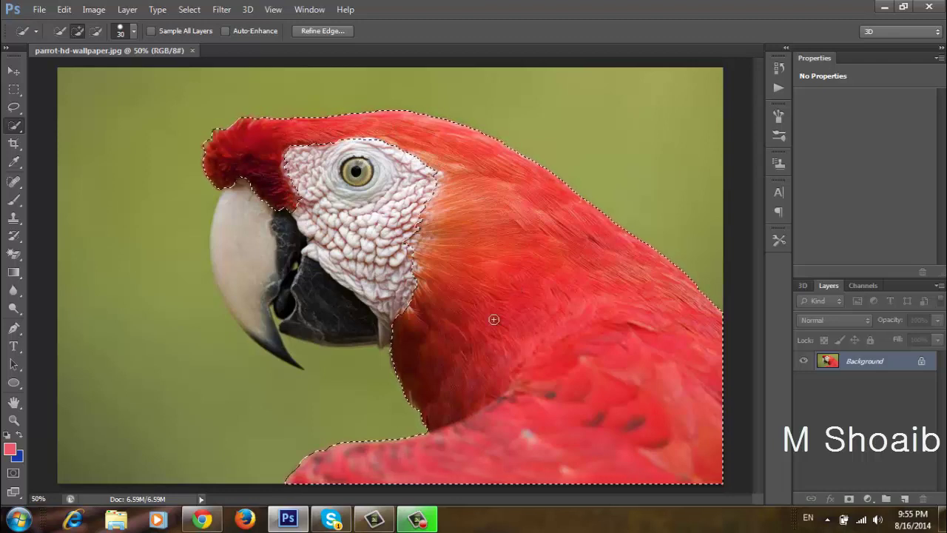
{"action": "key", "text": "ctrl+u"}
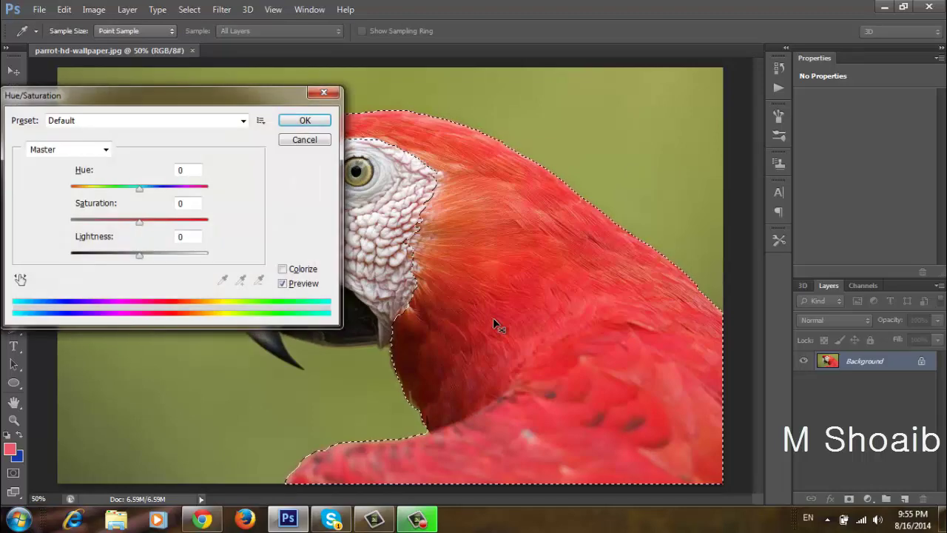
{"action": "left_click_drag", "start_coordinate": [233, 100], "coordinate": [836, 15]}
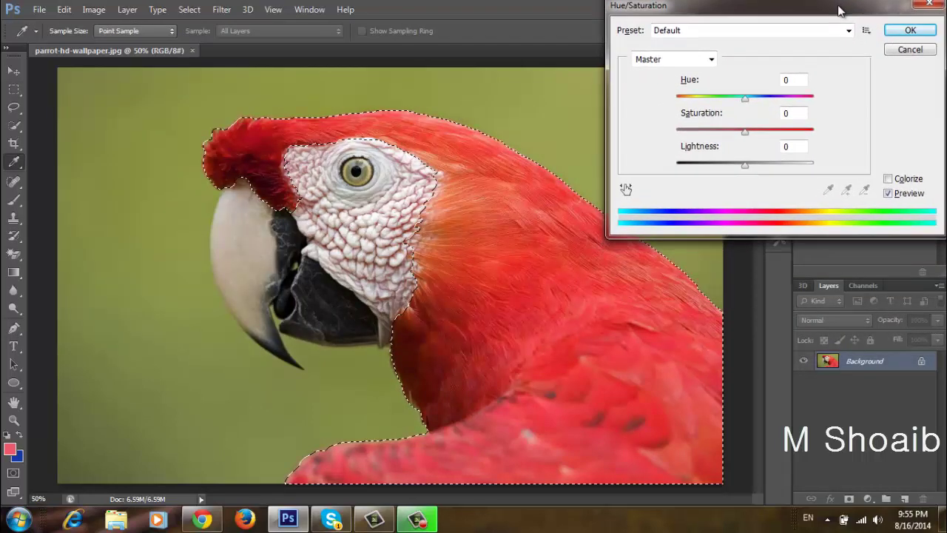
{"action": "left_click_drag", "start_coordinate": [836, 15], "coordinate": [845, 11]}
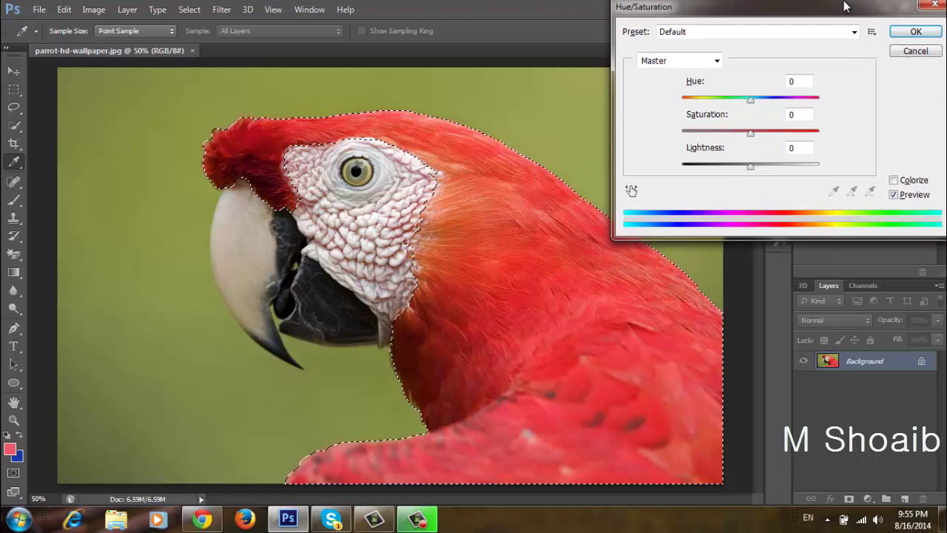
{"action": "left_click", "coordinate": [894, 180]}
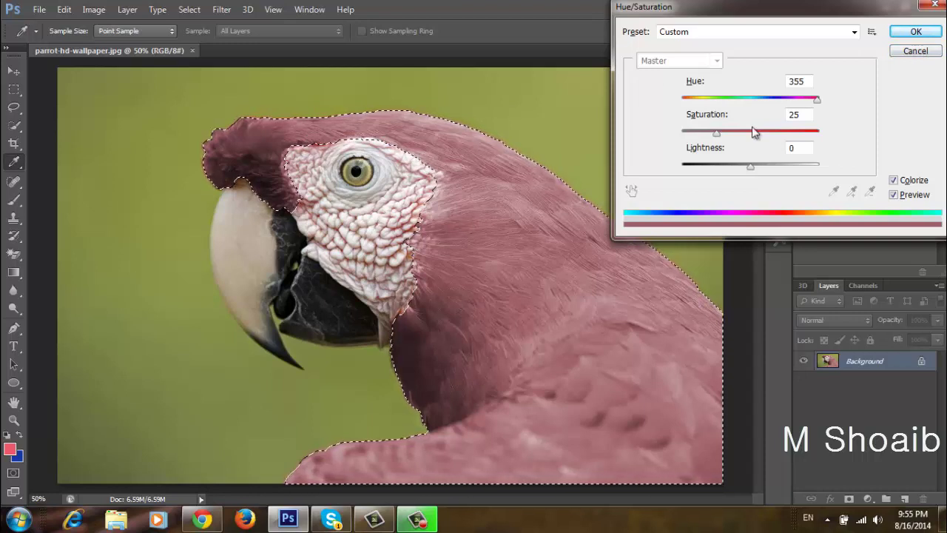
{"action": "left_click", "coordinate": [895, 179]}
{"action": "left_click", "coordinate": [915, 51]}
{"action": "key", "text": "w"}
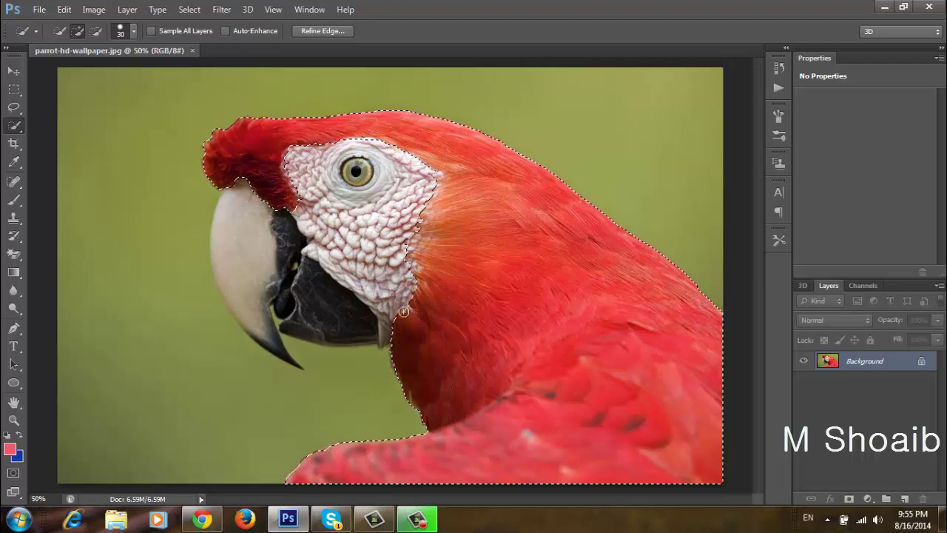
- Zoom to 100% and scroll to the crown feathers above the beak
{"action": "left_click", "coordinate": [39, 498]}
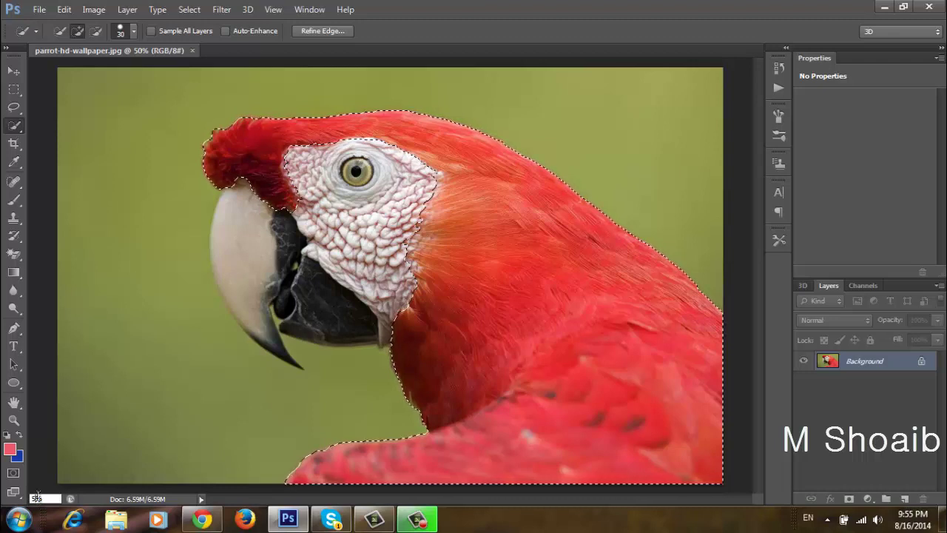
{"action": "key", "text": "BackSpace"}
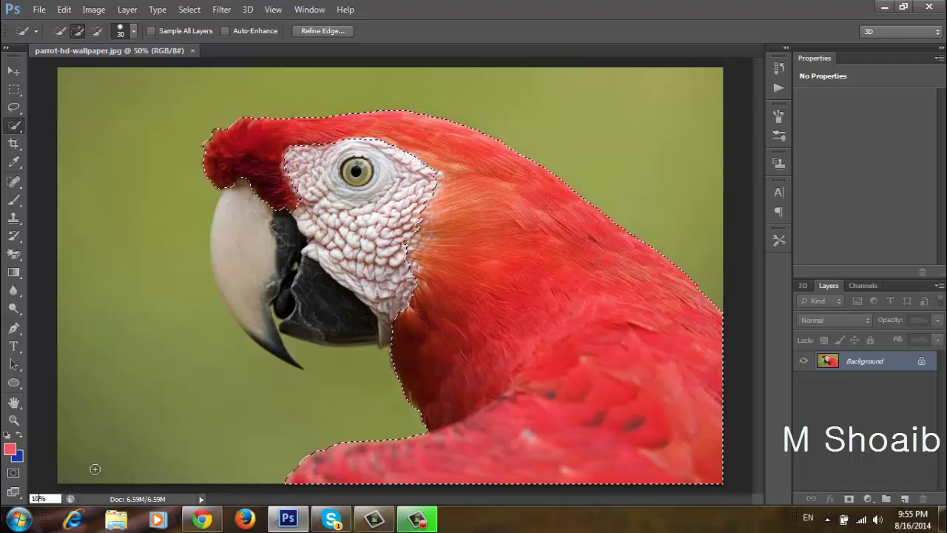
{"action": "type", "text": "100"}
{"action": "key", "text": "Return"}
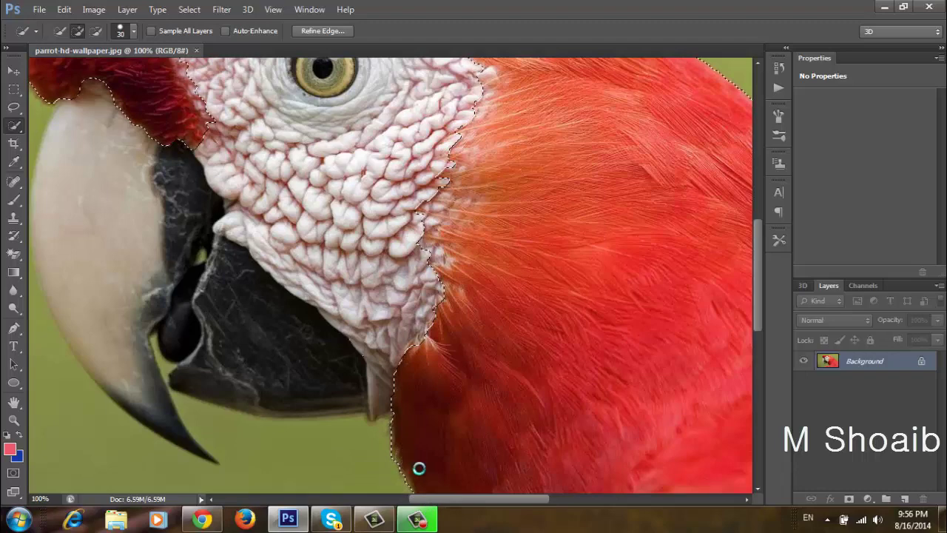
{"action": "left_click_drag", "start_coordinate": [379, 502], "coordinate": [404, 500]}
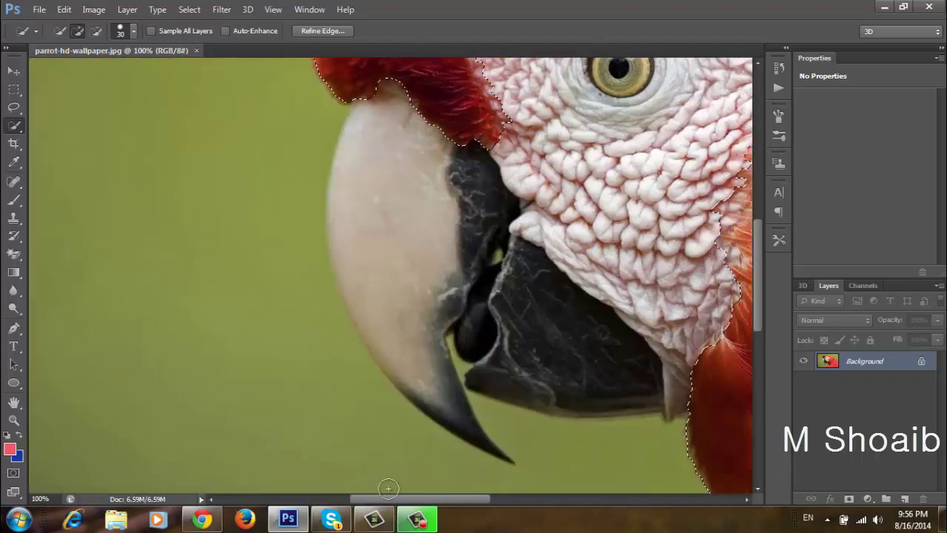
{"action": "left_click_drag", "start_coordinate": [759, 295], "coordinate": [761, 238]}
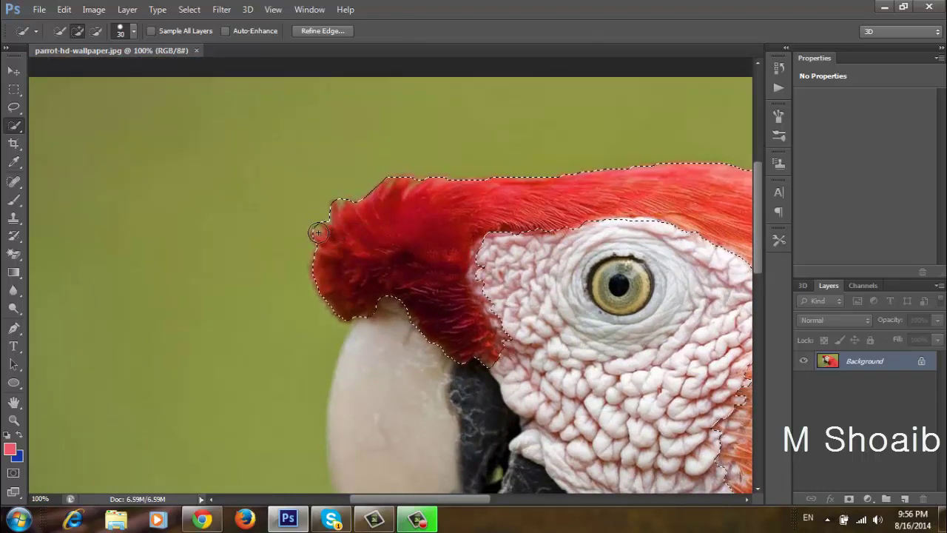
- Add the crown's upper-left feathers, trim excess off the crest, then return to 50% zoom
{"action": "left_click_drag", "start_coordinate": [318, 233], "coordinate": [345, 214]}
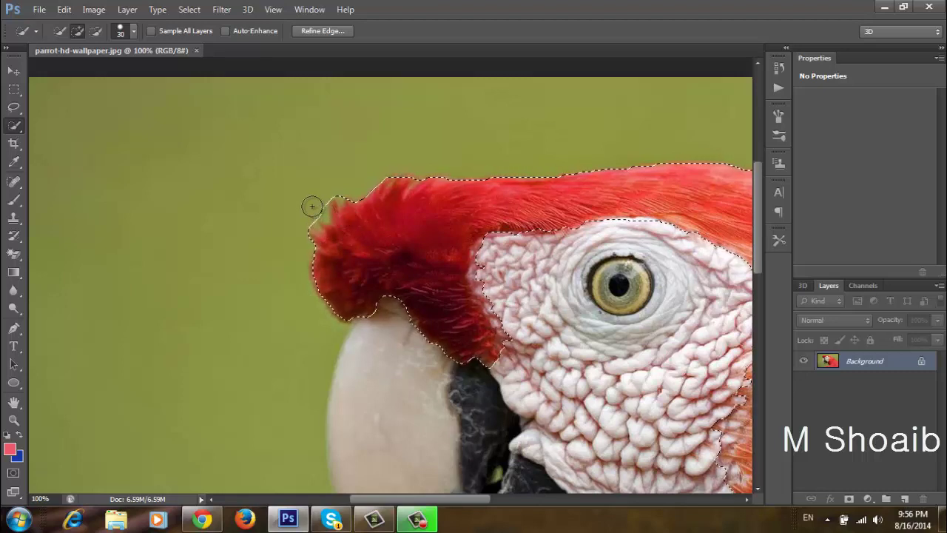
{"action": "key", "text": "alt"}
{"action": "left_click", "coordinate": [314, 208], "text": "alt"}
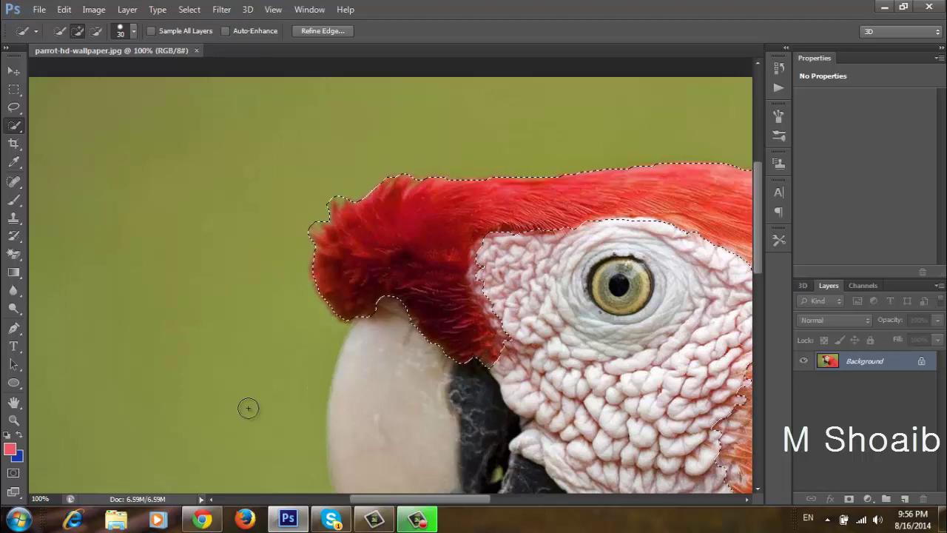
{"action": "left_click", "coordinate": [37, 498]}
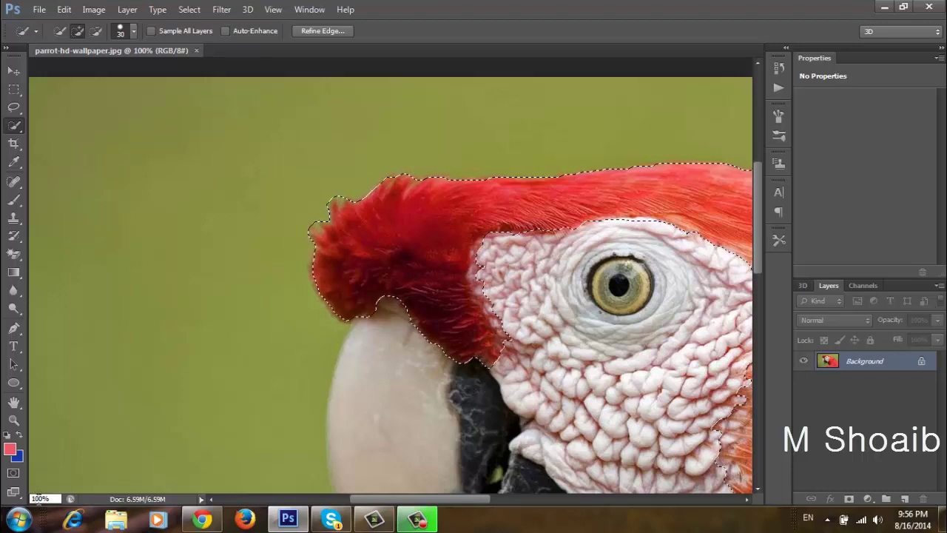
{"action": "type", "text": "50"}
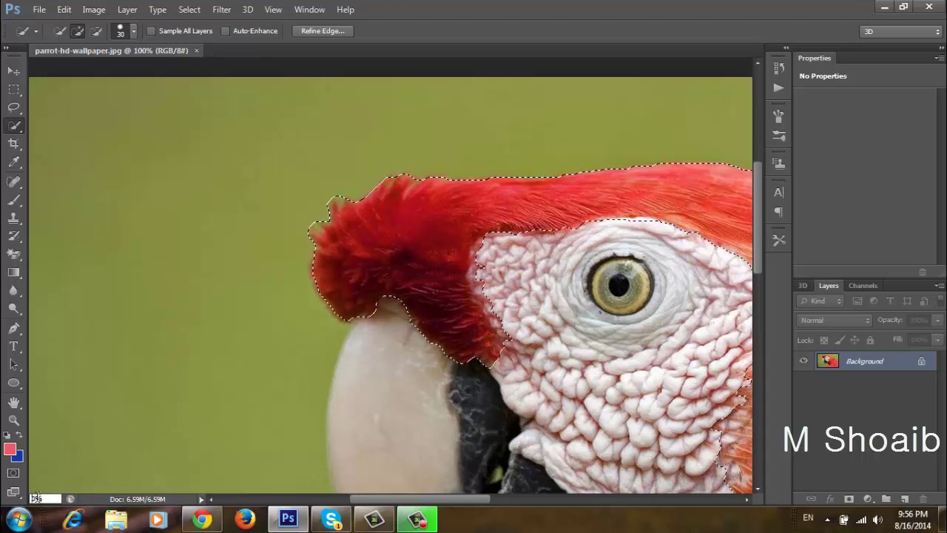
{"action": "type", "text": "%"}
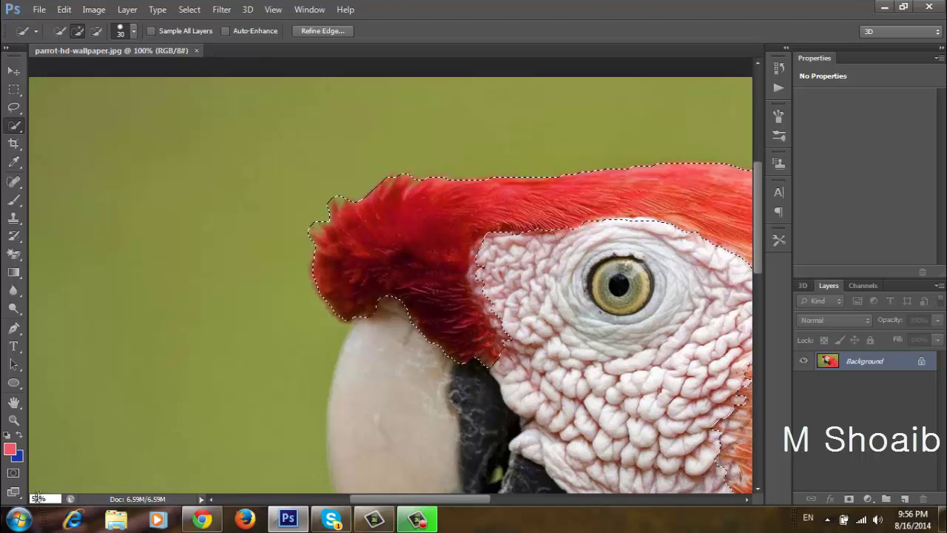
{"action": "key", "text": "Return"}
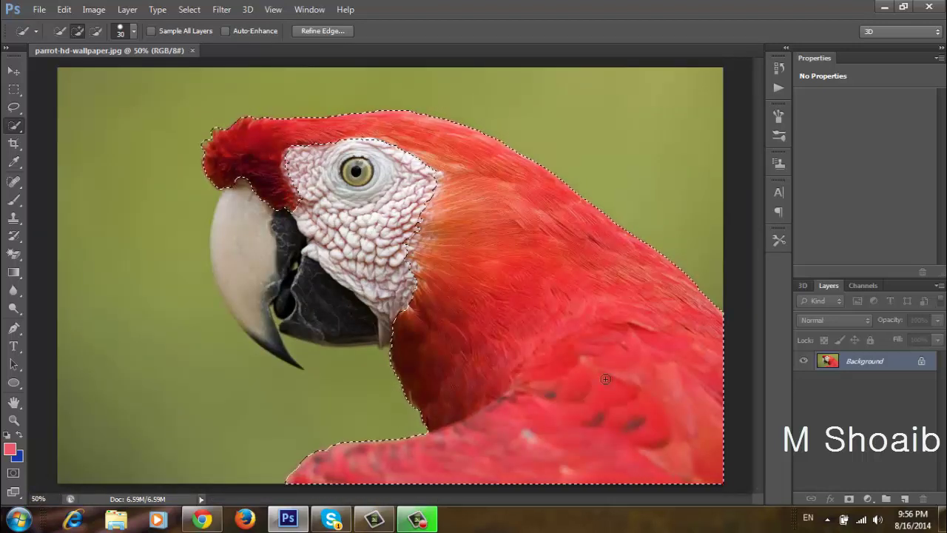
- Colorize the selected feathers teal-green with Hue 156 and Saturation 25
{"action": "key", "text": "i"}
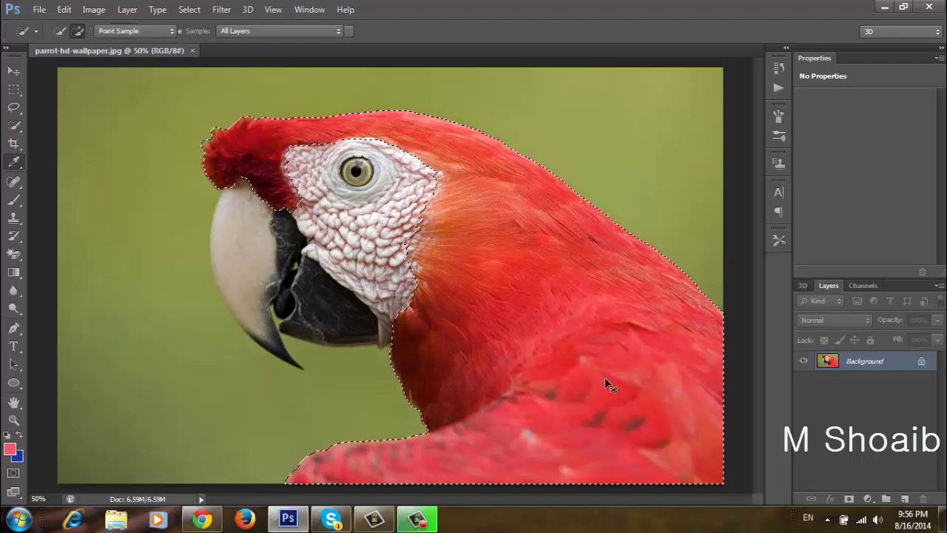
{"action": "key", "text": "ctrl+u"}
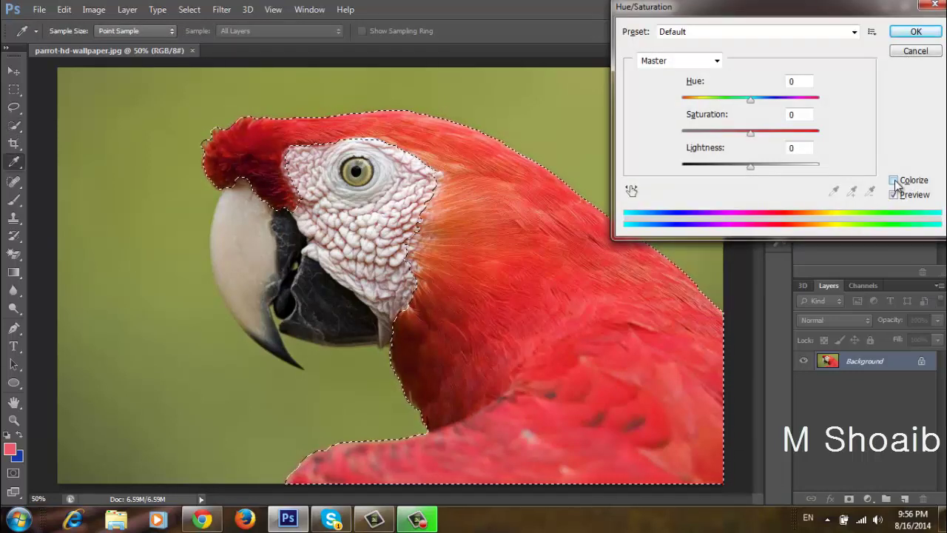
{"action": "left_click", "coordinate": [894, 180]}
{"action": "mouse_move", "coordinate": [814, 101]}
{"action": "left_mouse_down"}
{"action": "mouse_move", "coordinate": [707, 111]}
{"action": "mouse_move", "coordinate": [744, 111]}
{"action": "left_mouse_up"}
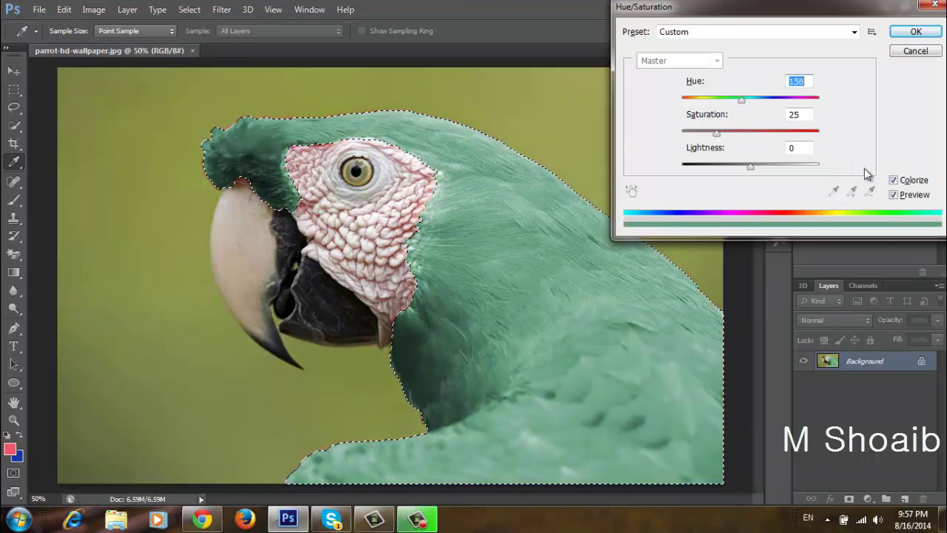
{"action": "left_click", "coordinate": [893, 179]}
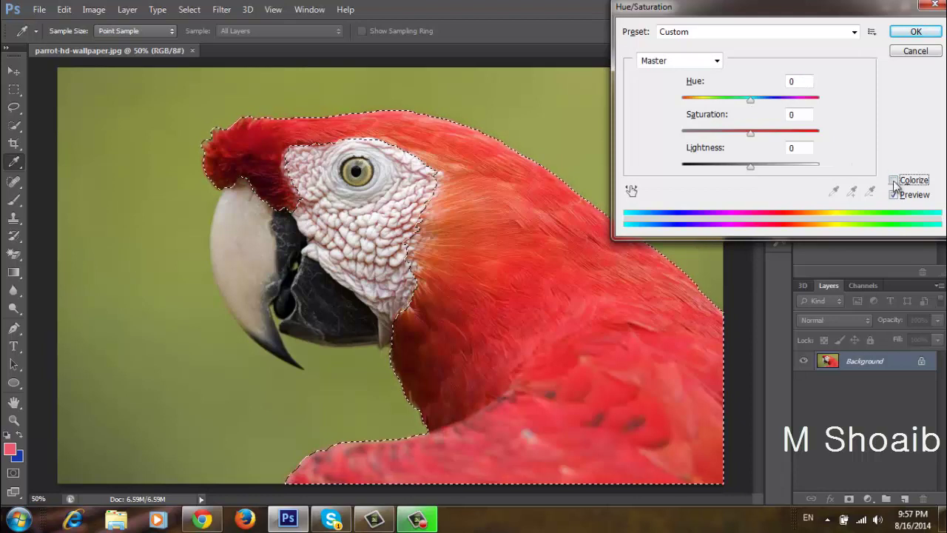
{"action": "left_click", "coordinate": [893, 180]}
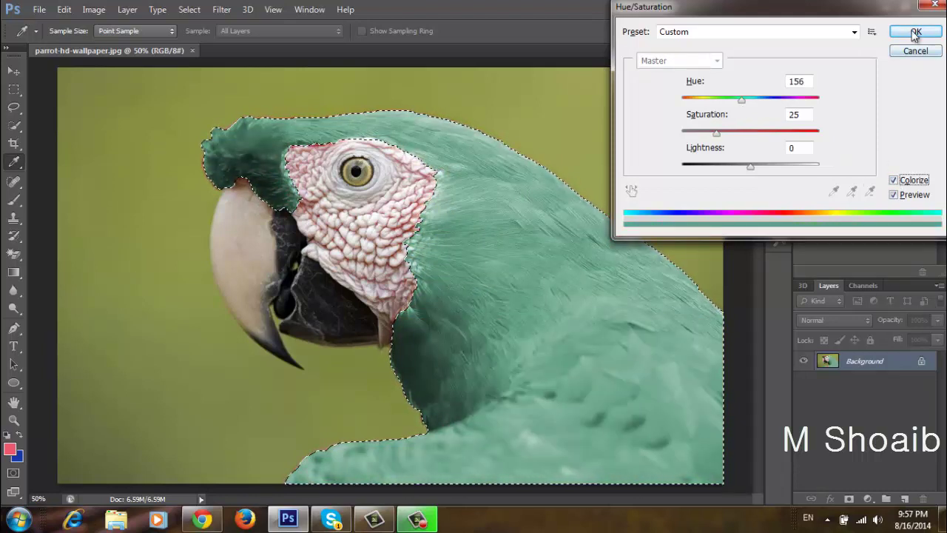
{"action": "left_click", "coordinate": [916, 33]}
- Remove the selection outline and close the Windows colour-scheme prompt
{"action": "key", "text": "w"}
{"action": "key", "text": "ctrl+d"}
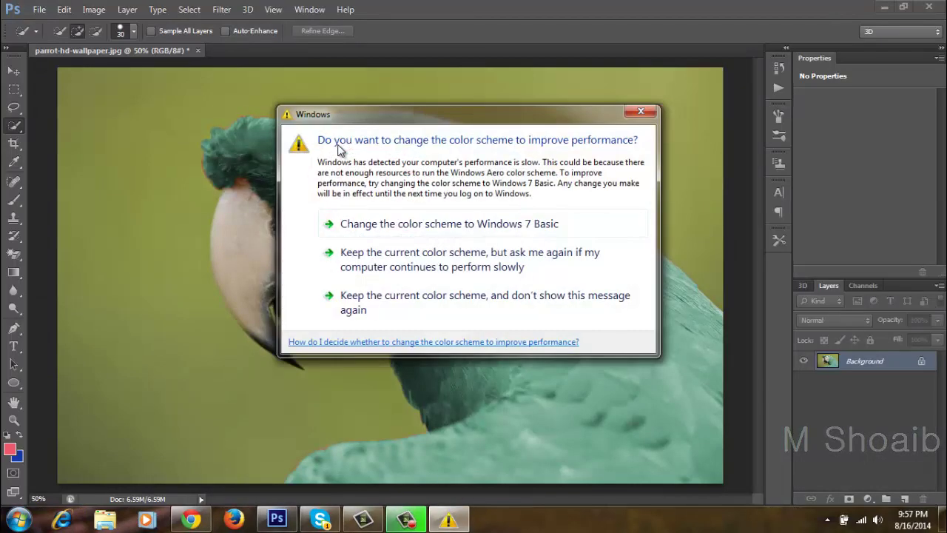
{"action": "left_click", "coordinate": [641, 112]}
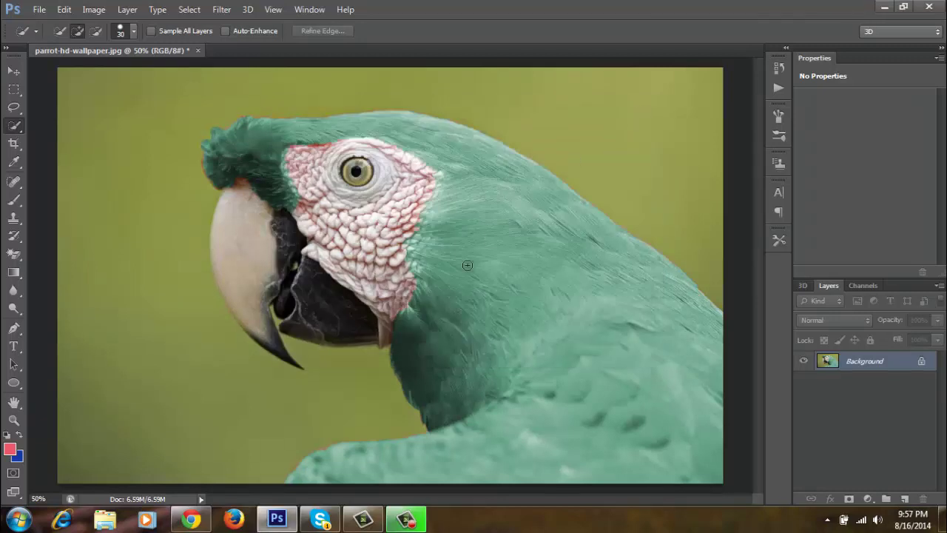